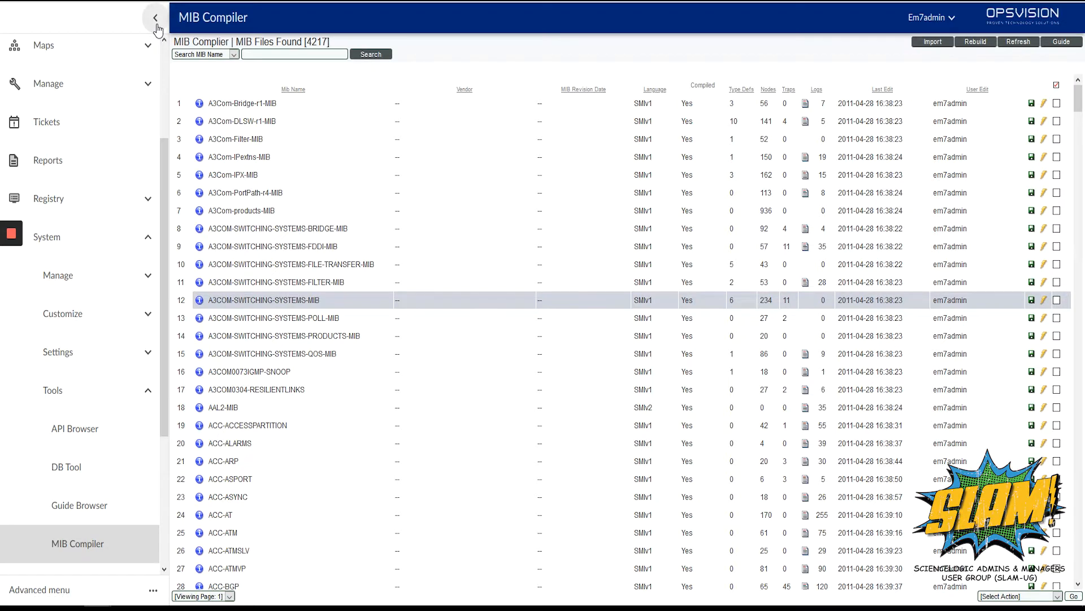
Step: Import the MIB file LIEBERT-UPS-MIB.mib into the MIB Compiler
{"action": "left_click", "coordinate": [156, 18]}
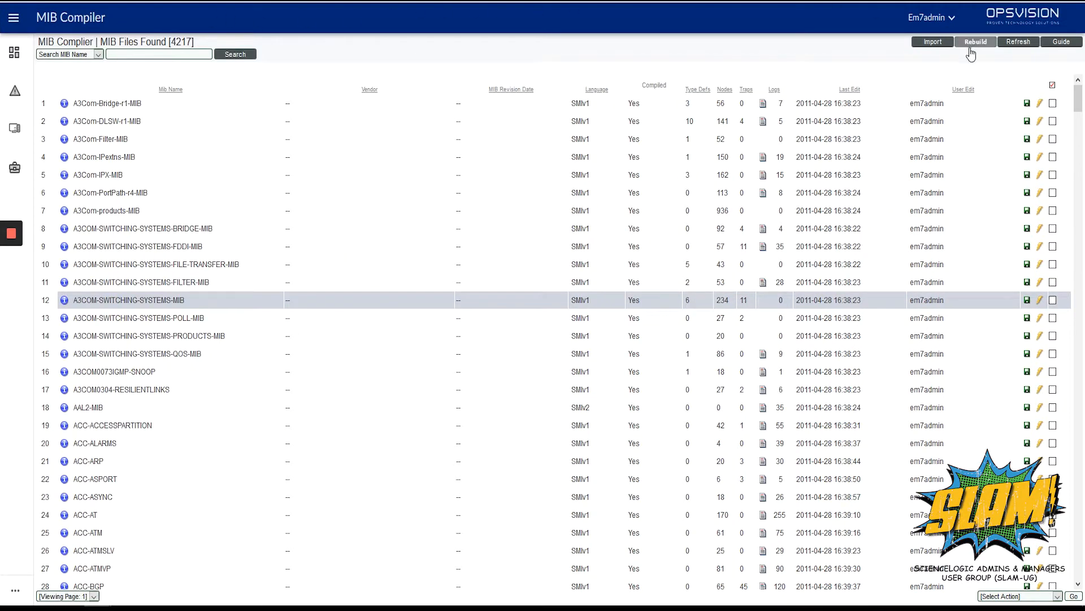
{"action": "left_click", "coordinate": [933, 44]}
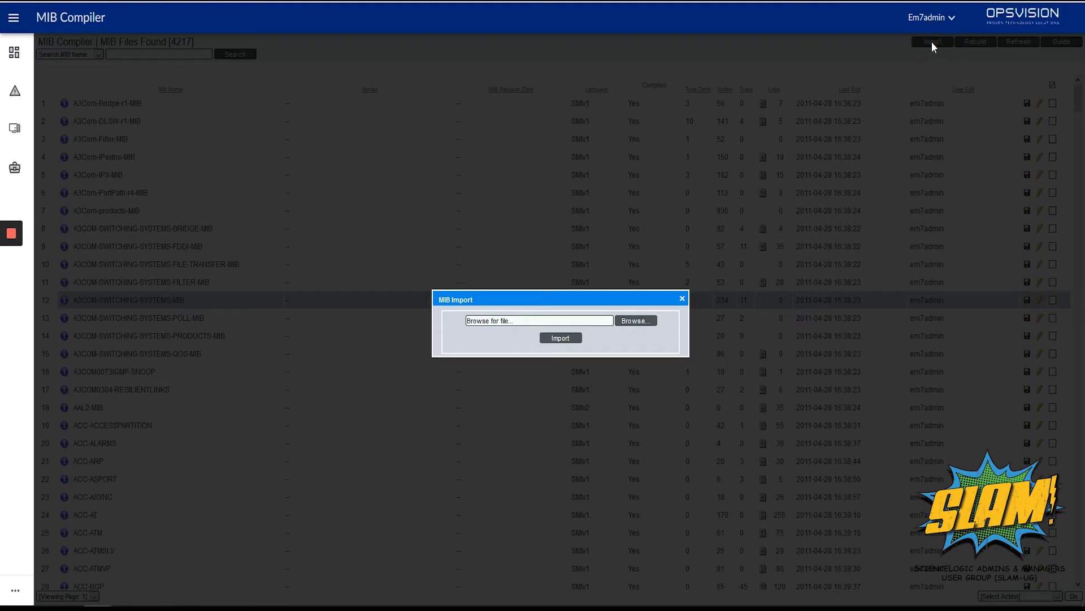
{"action": "left_click", "coordinate": [647, 328]}
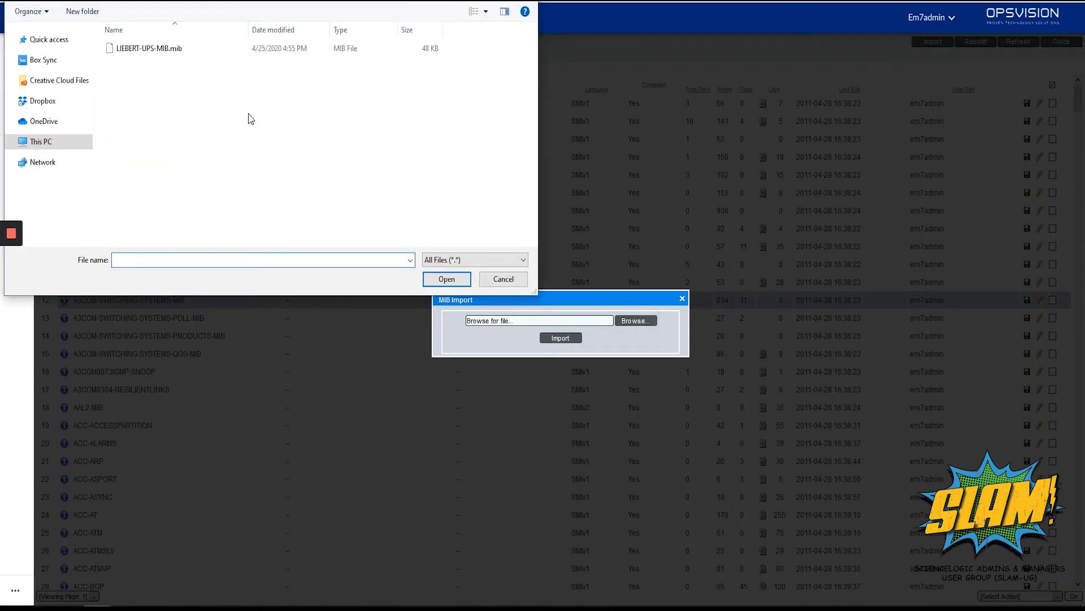
{"action": "left_click", "coordinate": [197, 57]}
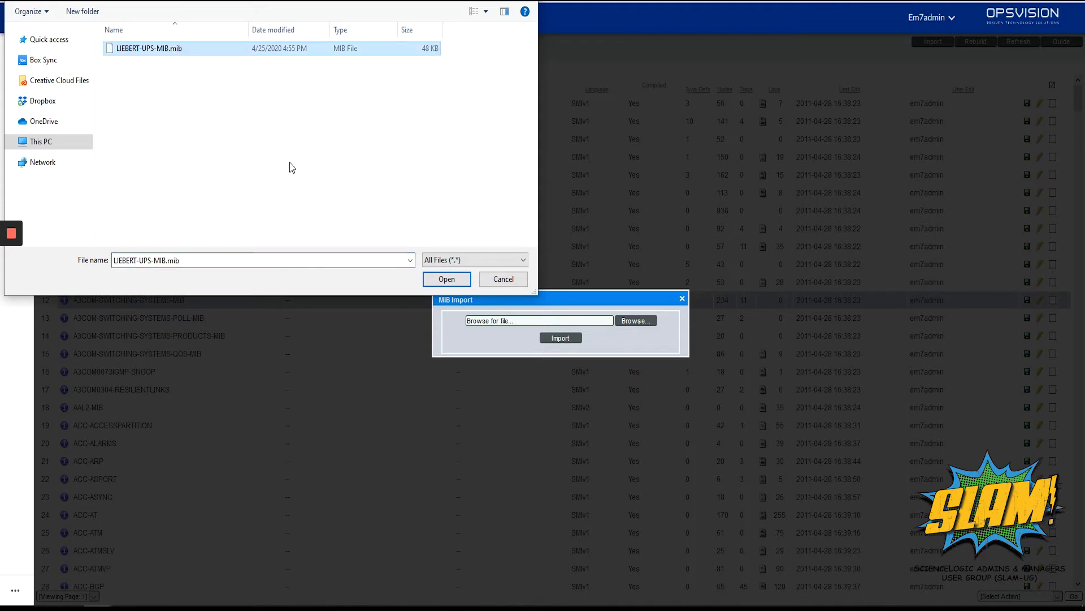
{"action": "left_click", "coordinate": [453, 279]}
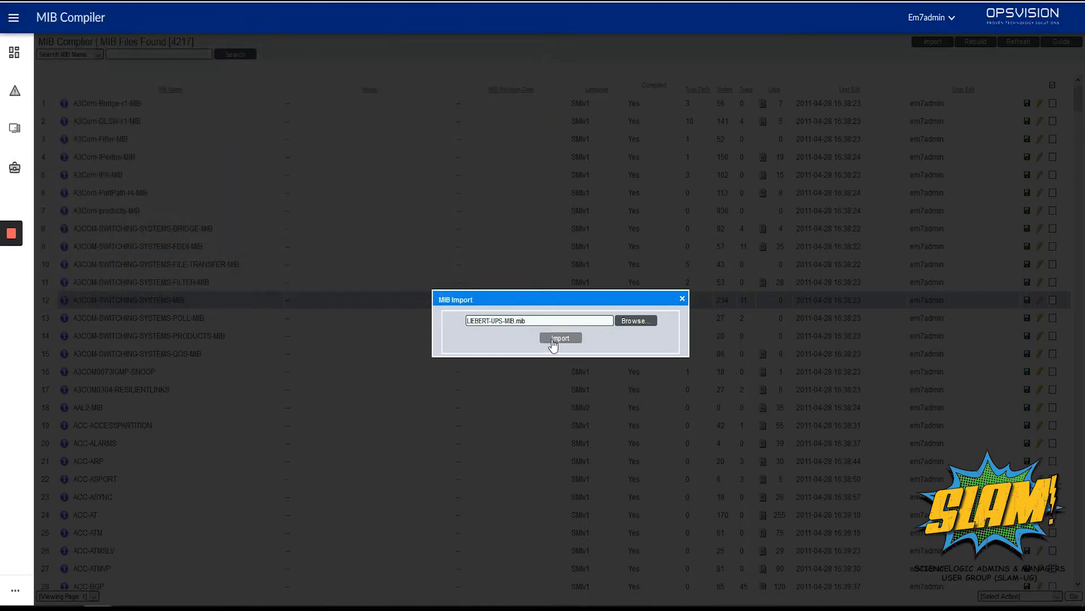
{"action": "left_click", "coordinate": [553, 338]}
{"action": "left_click", "coordinate": [539, 249]}
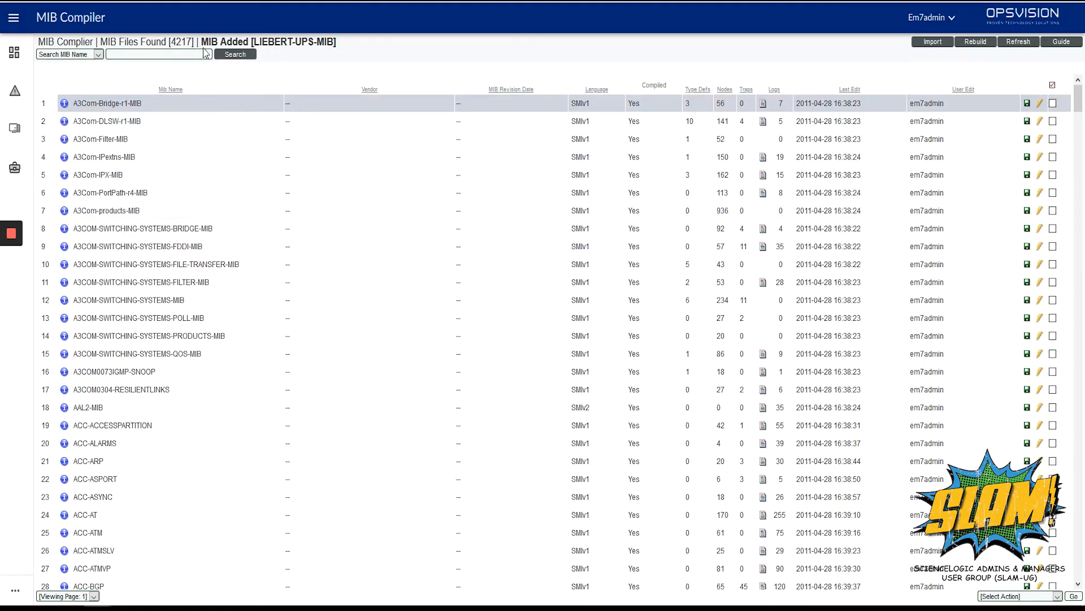
Step: Search the MIB names for "liebert" and compile LIEBERT-UPS-MIB
{"action": "left_click_drag", "start_coordinate": [199, 44], "coordinate": [336, 51]}
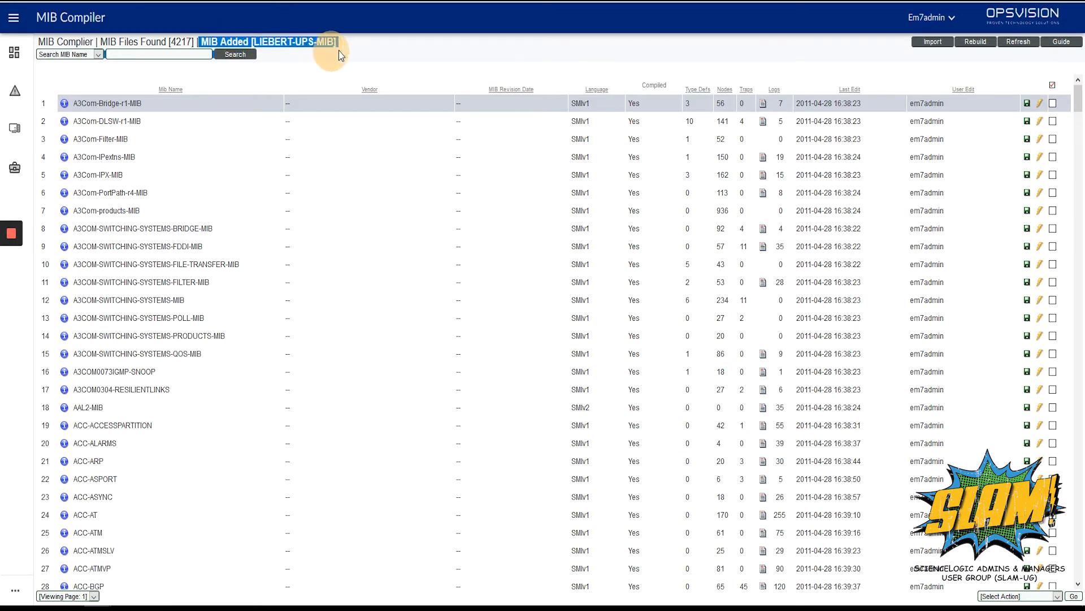
{"action": "left_click", "coordinate": [129, 54]}
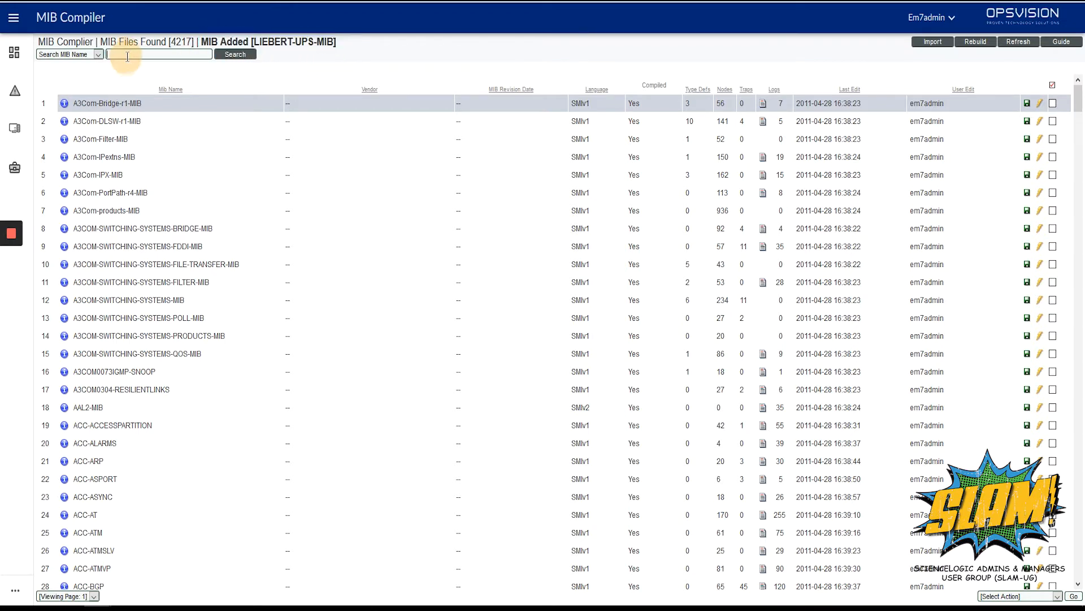
{"action": "type", "text": "liebert"}
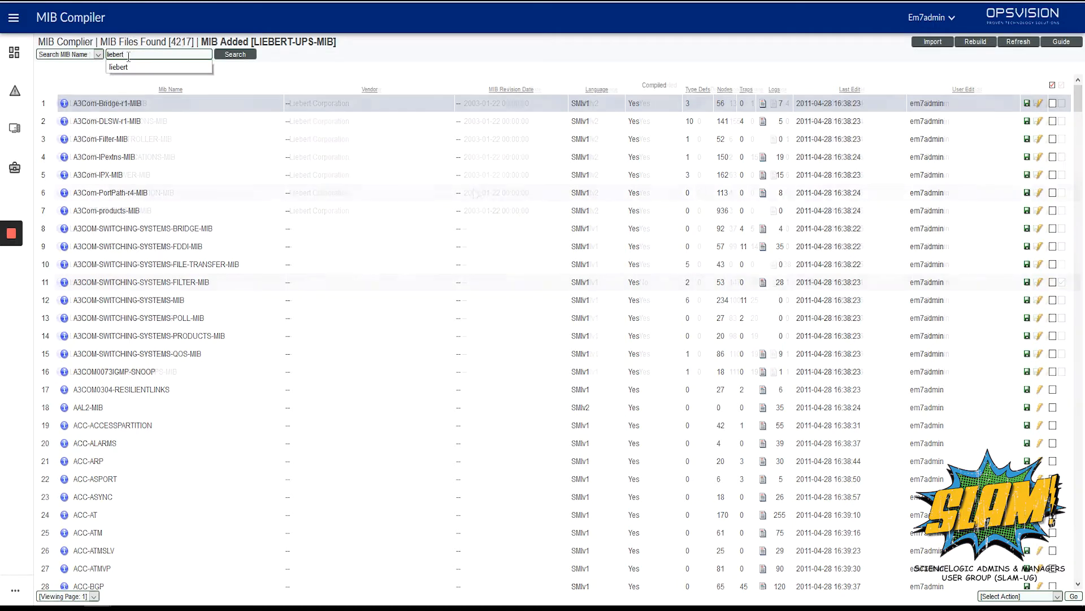
{"action": "key", "text": "Return"}
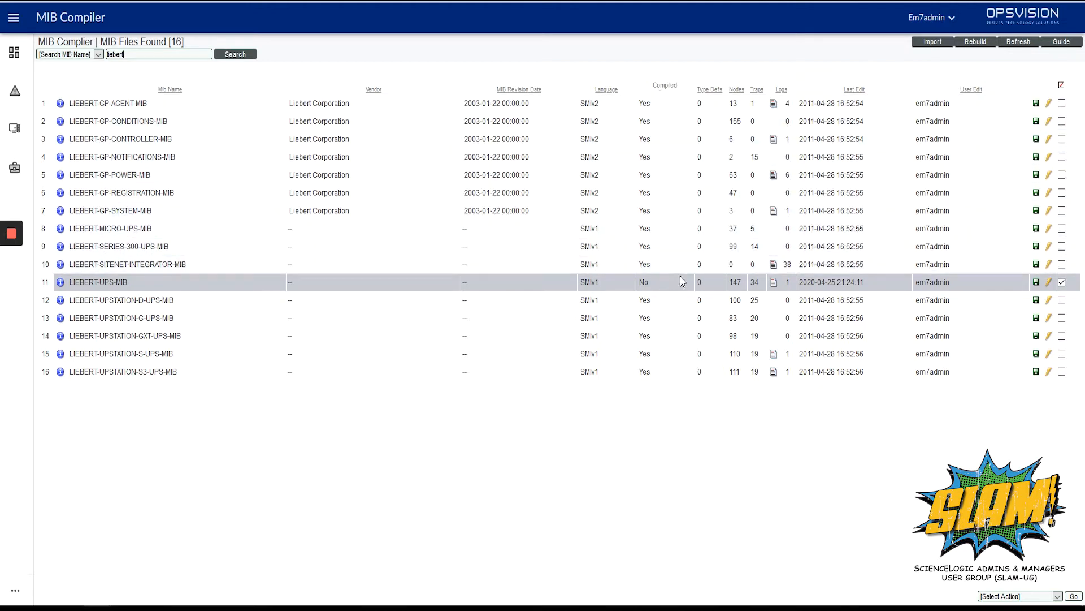
{"action": "left_click", "coordinate": [1050, 285]}
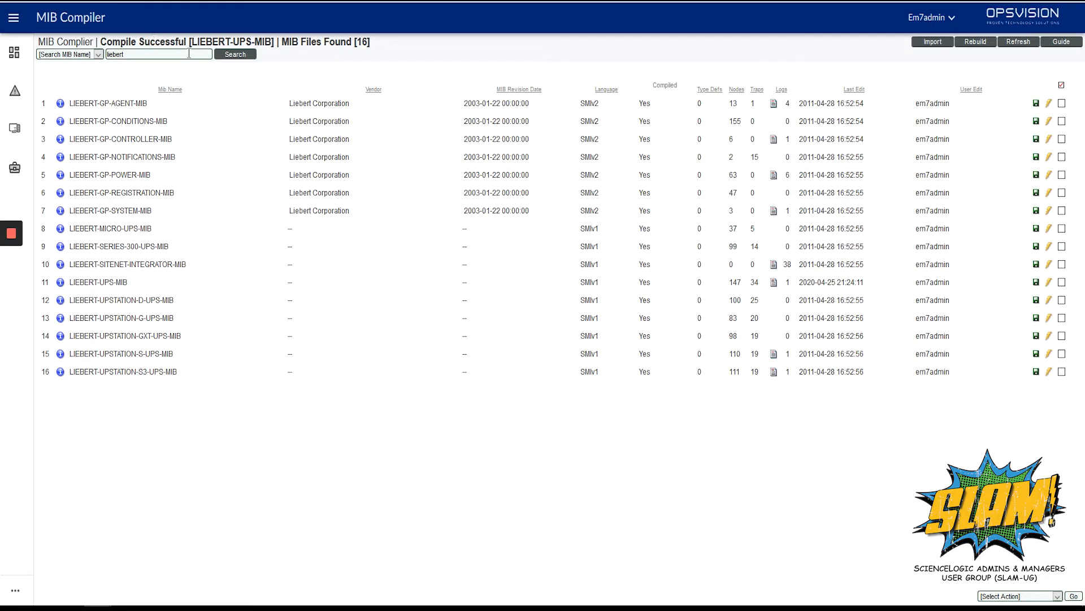
Step: Switch from the MIB Compiler to the OID Browser and collapse the navigation sidebar
{"action": "left_click", "coordinate": [12, 21]}
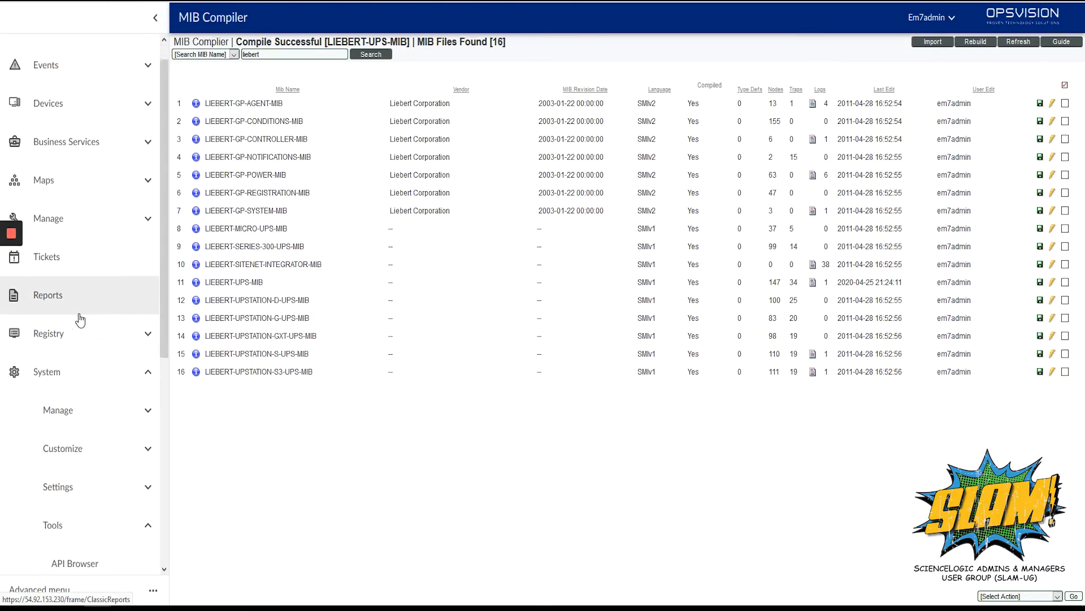
{"action": "scroll", "coordinate": [80, 320], "scroll_direction": "down", "scroll_amount": 5}
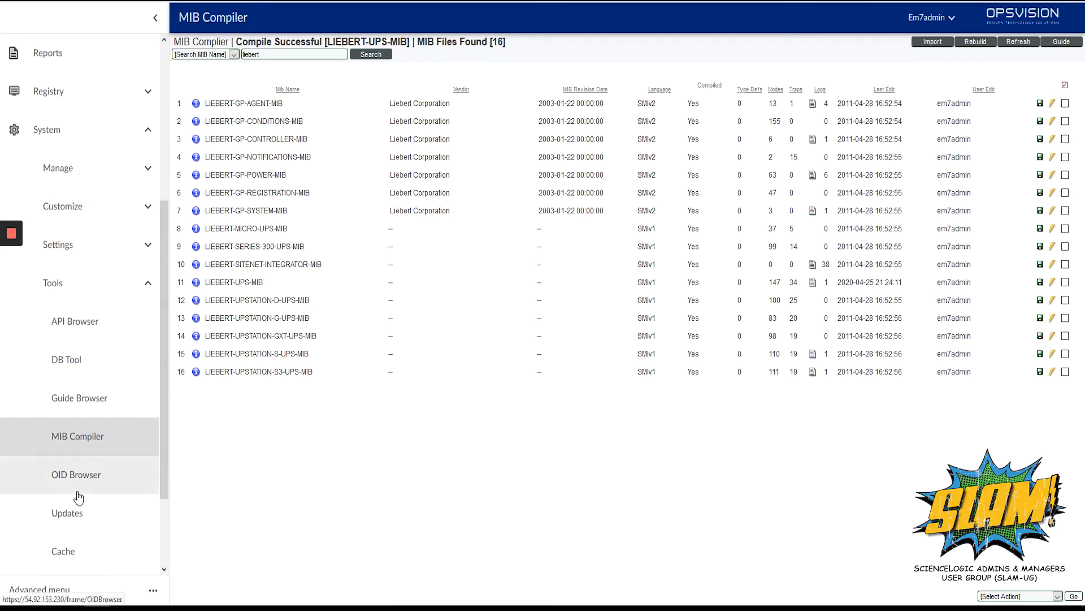
{"action": "left_click", "coordinate": [82, 481]}
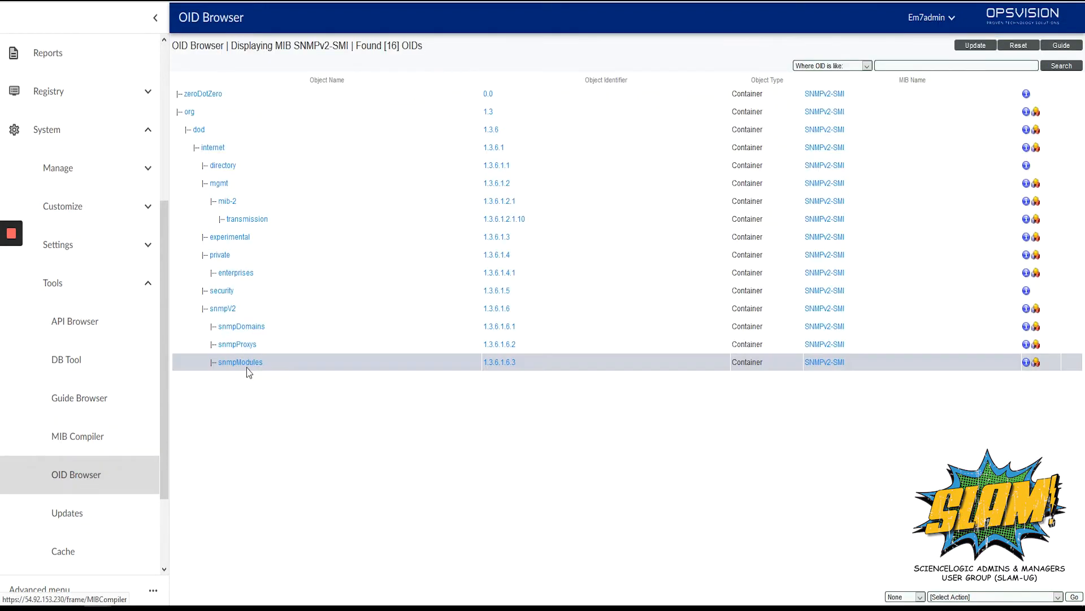
{"action": "left_click", "coordinate": [156, 19]}
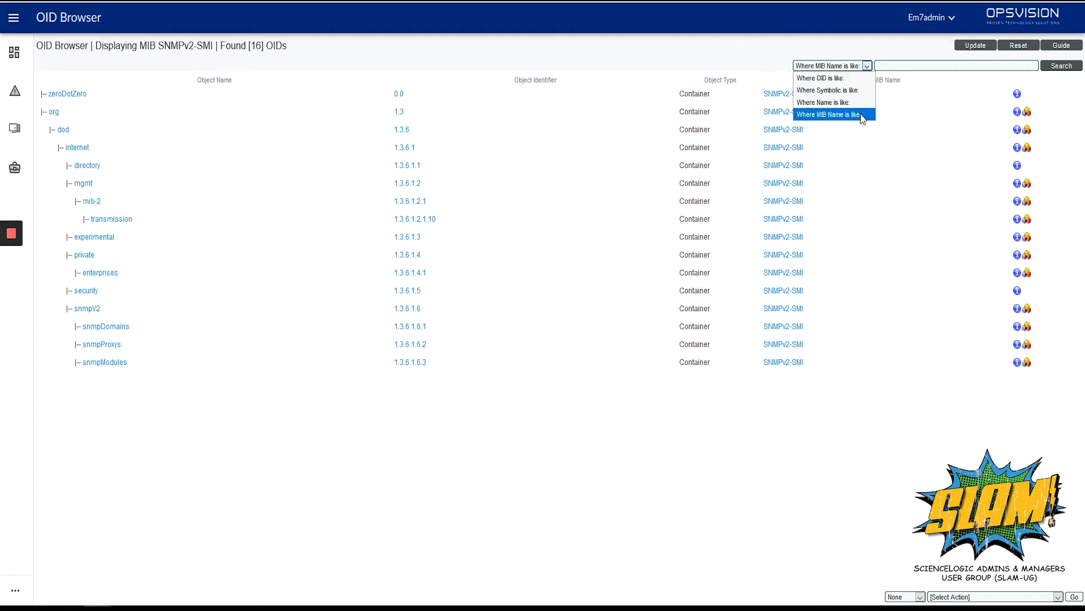
Step: Search for OIDs where the MIB name is like "liebert-ups-mib"
{"action": "left_click", "coordinate": [862, 115]}
{"action": "left_click", "coordinate": [892, 67]}
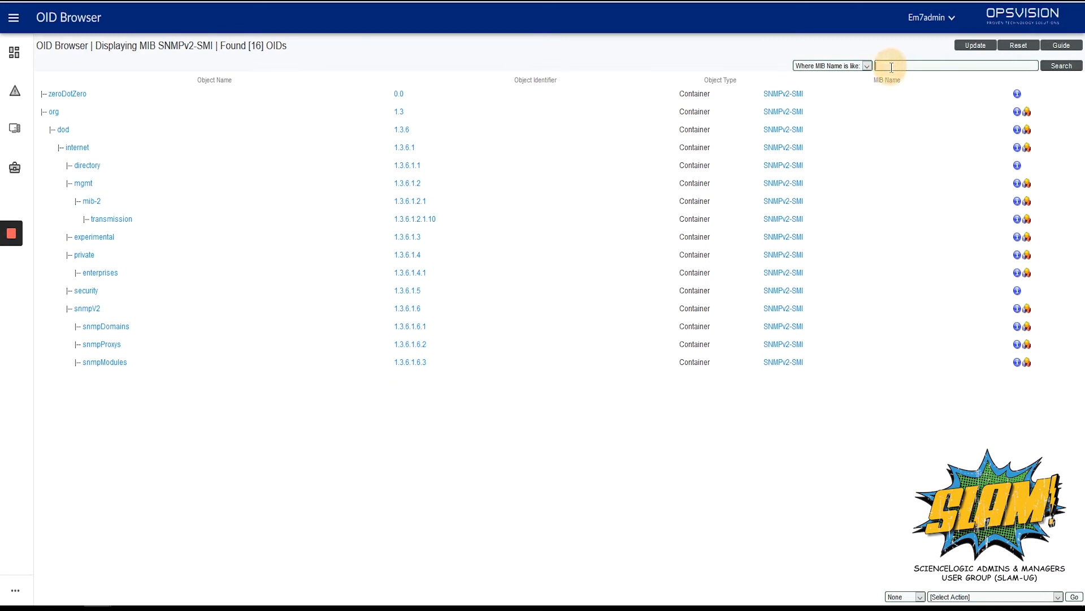
{"action": "type", "text": "liebert-ups-mib"}
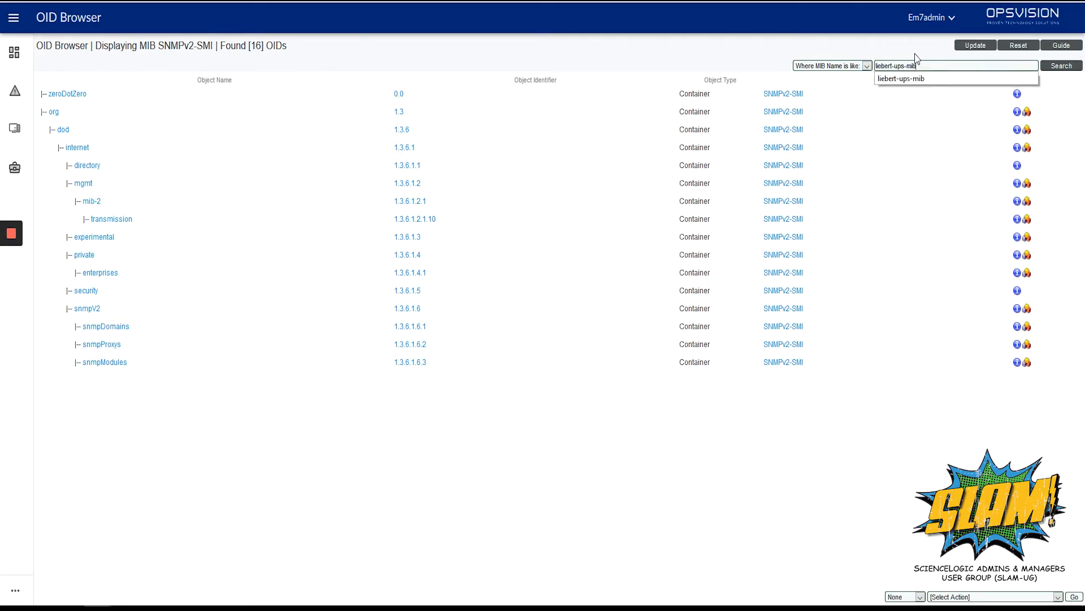
{"action": "key", "text": "Return"}
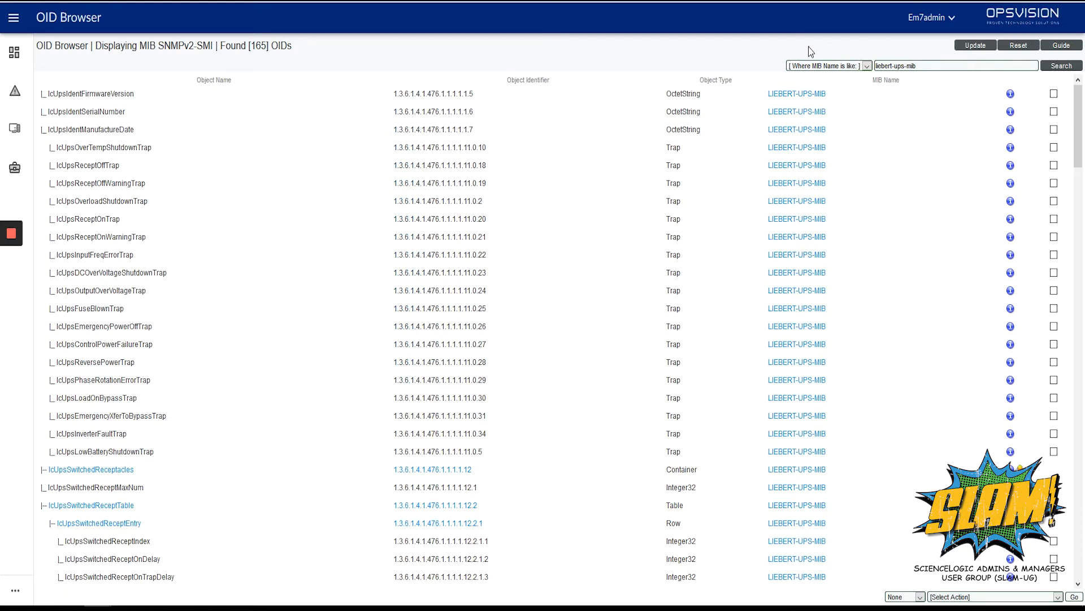
Step: Add the lcUpsIdentFirmwareVersion OID to a new Configuration Application and confirm the addition
{"action": "scroll", "coordinate": [706, 170], "scroll_direction": "down", "scroll_amount": 4}
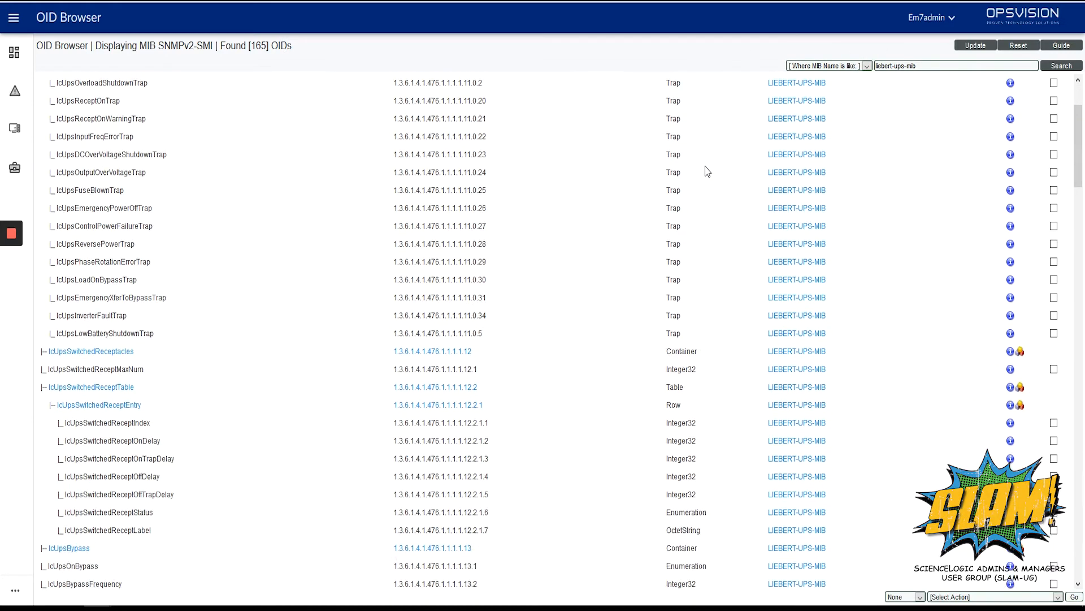
{"action": "scroll", "coordinate": [707, 171], "scroll_direction": "down", "scroll_amount": 7}
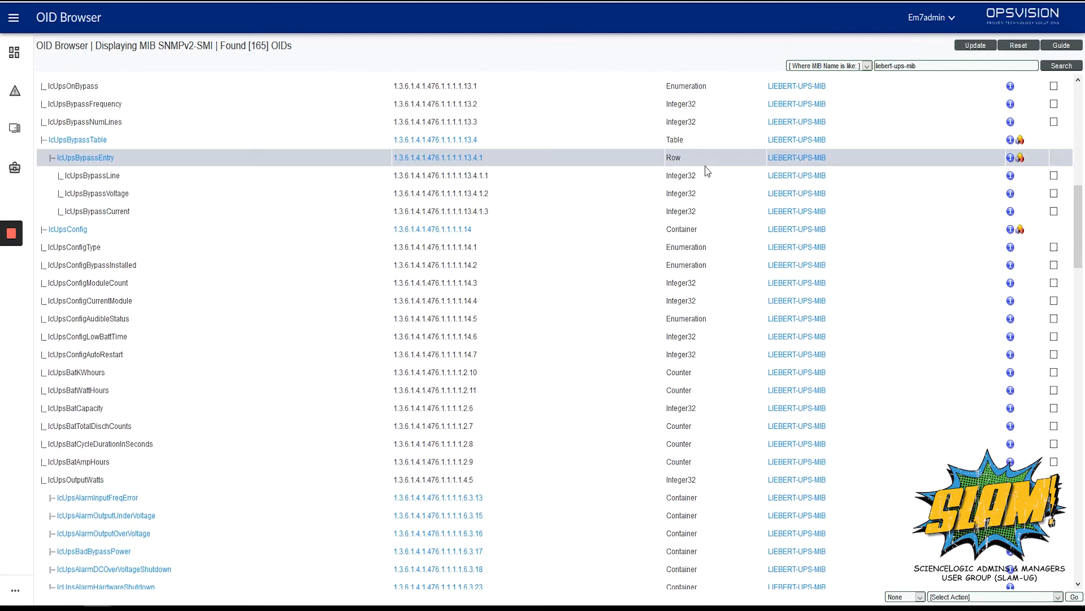
{"action": "scroll", "coordinate": [707, 170], "scroll_direction": "up", "scroll_amount": 4}
{"action": "scroll", "coordinate": [707, 170], "scroll_direction": "up", "scroll_amount": 8}
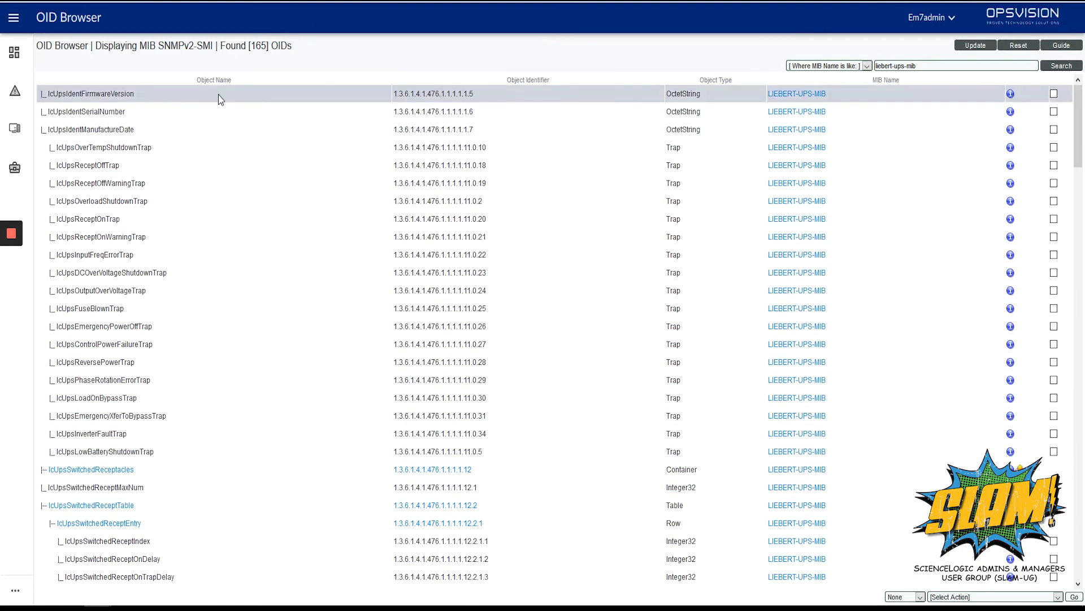
{"action": "left_click", "coordinate": [1054, 94]}
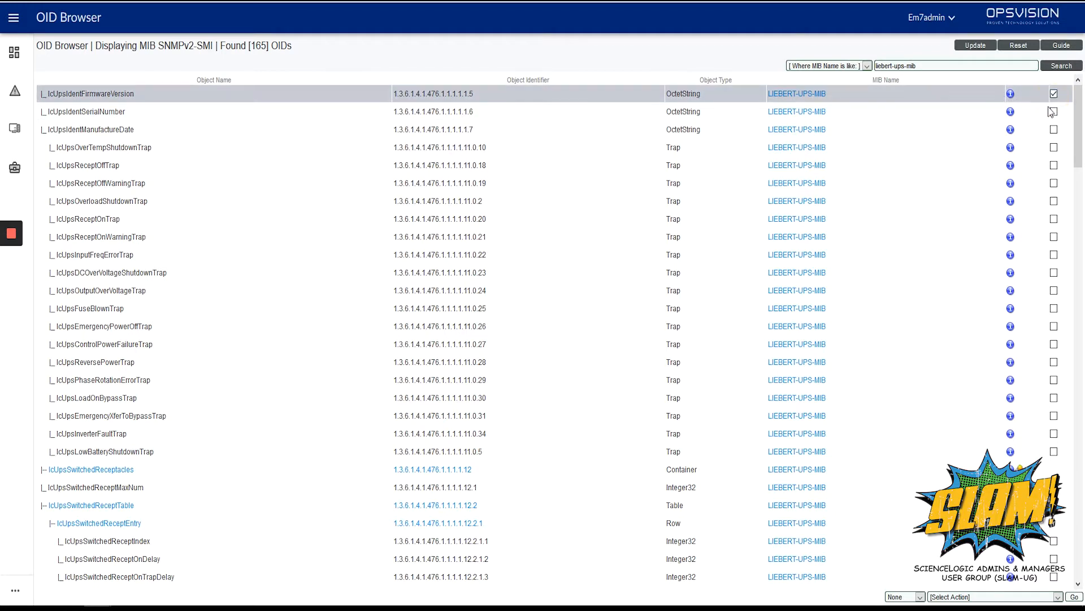
{"action": "left_click", "coordinate": [957, 597]}
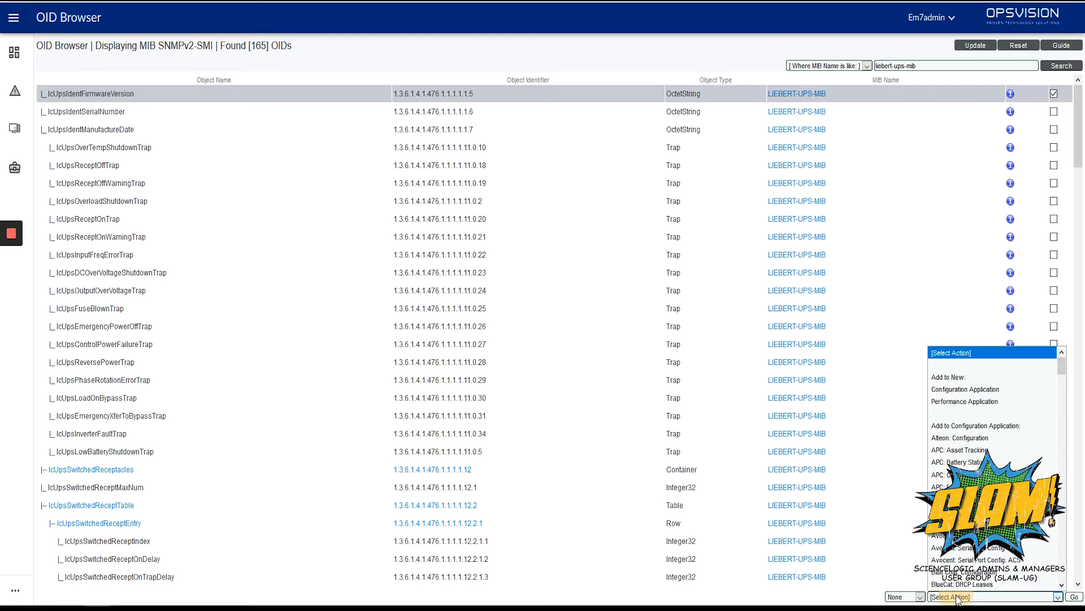
{"action": "left_click", "coordinate": [1010, 394]}
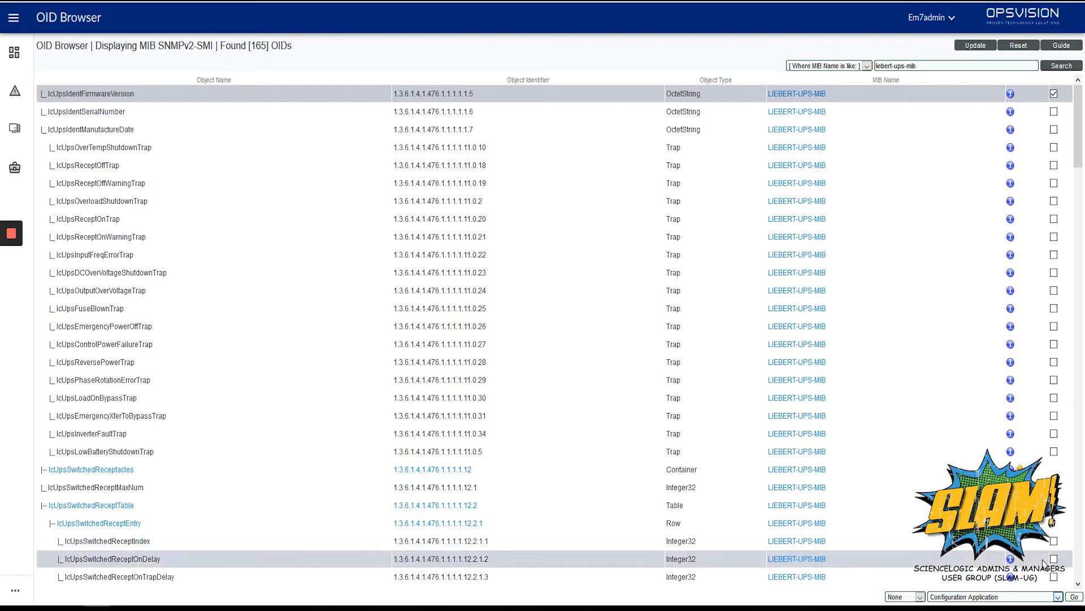
{"action": "left_click", "coordinate": [1074, 597]}
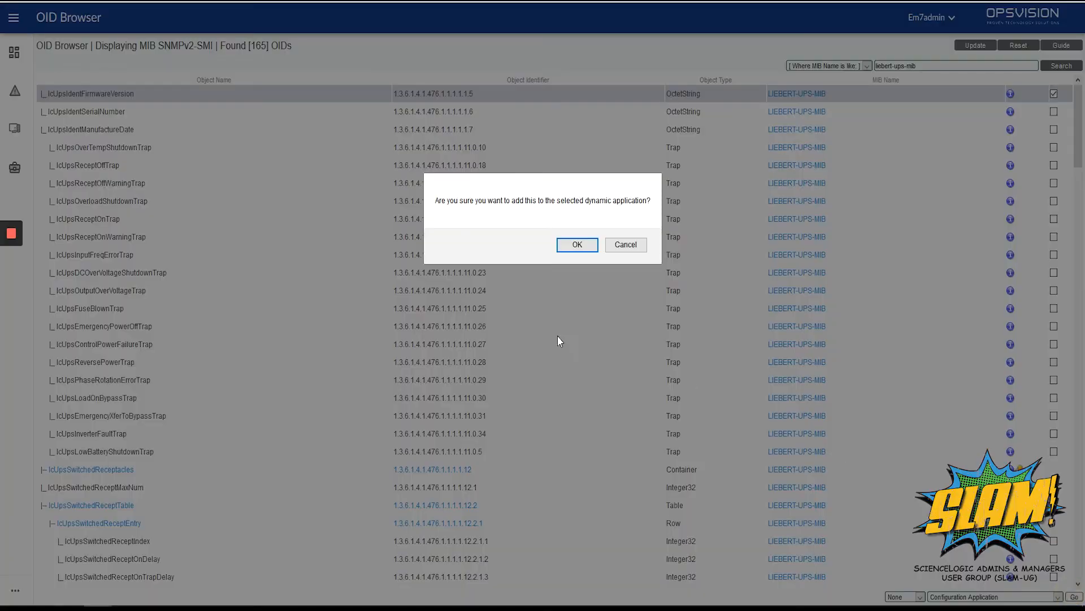
{"action": "left_click", "coordinate": [576, 245]}
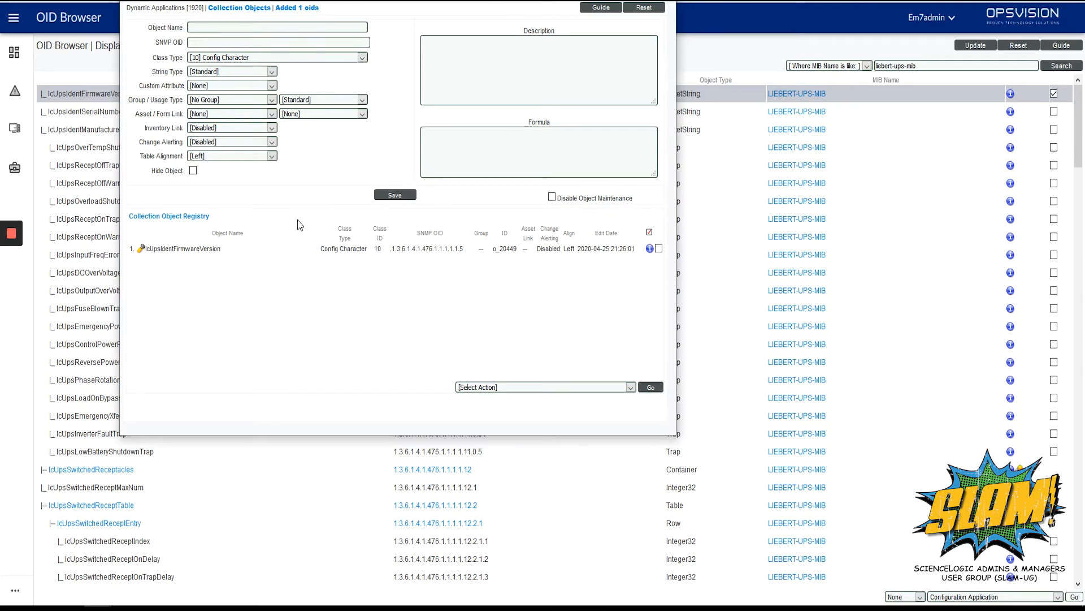
Step: Open the lcUpsIdentFirmwareVersion collection object and review its available class types without changing the selection
{"action": "left_click", "coordinate": [218, 250]}
{"action": "left_click", "coordinate": [256, 59]}
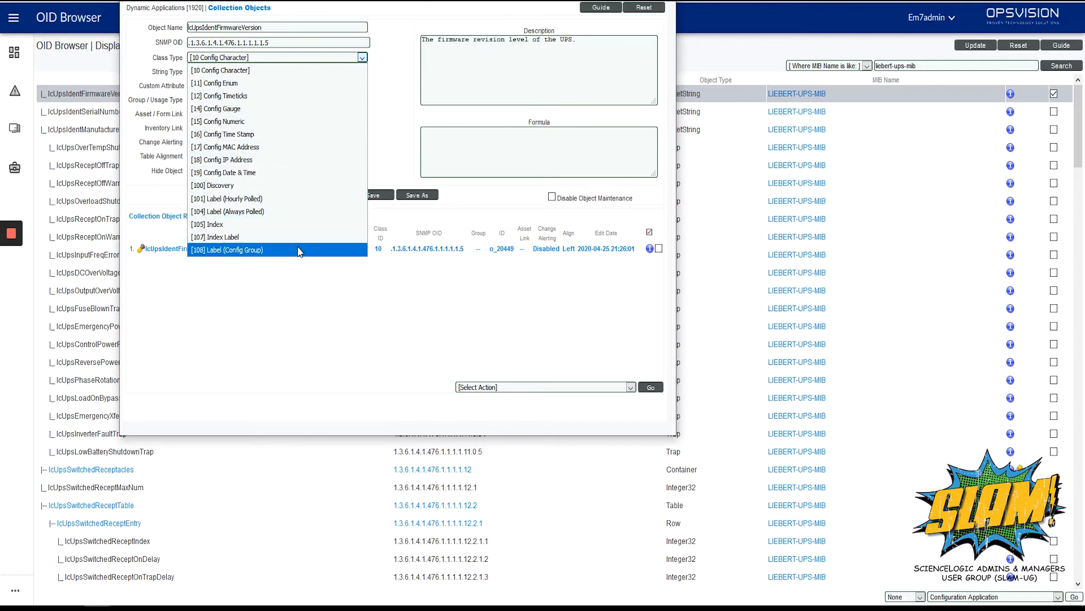
{"action": "left_click", "coordinate": [379, 71]}
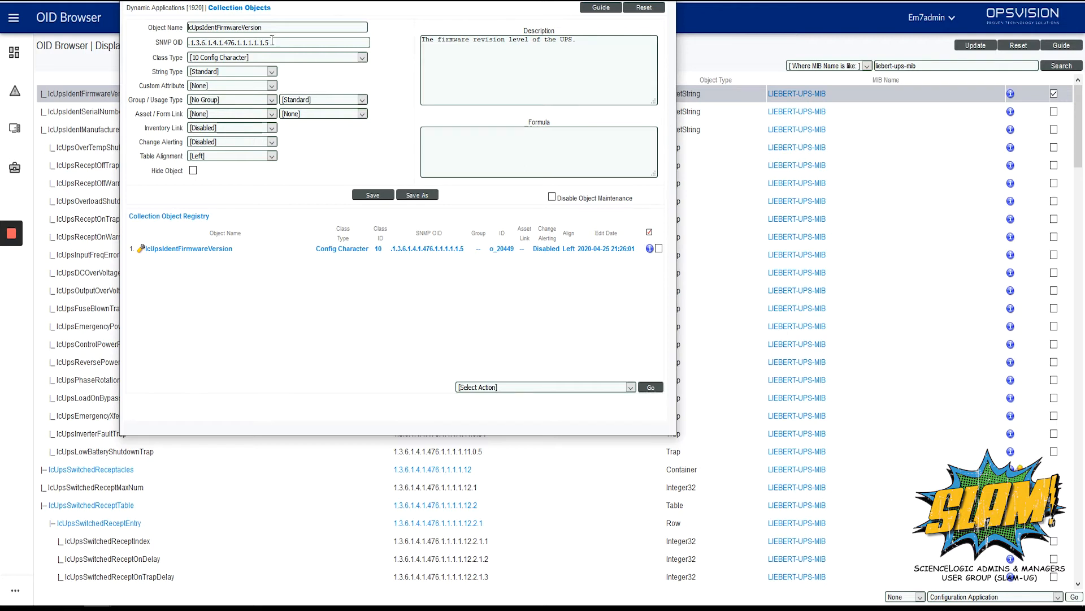
Step: In the new dynamic application's properties, set the application name to "Liebert: UPS Config" and save
{"action": "left_click", "coordinate": [220, 16]}
{"action": "left_click_drag", "start_coordinate": [239, 33], "coordinate": [120, 14]}
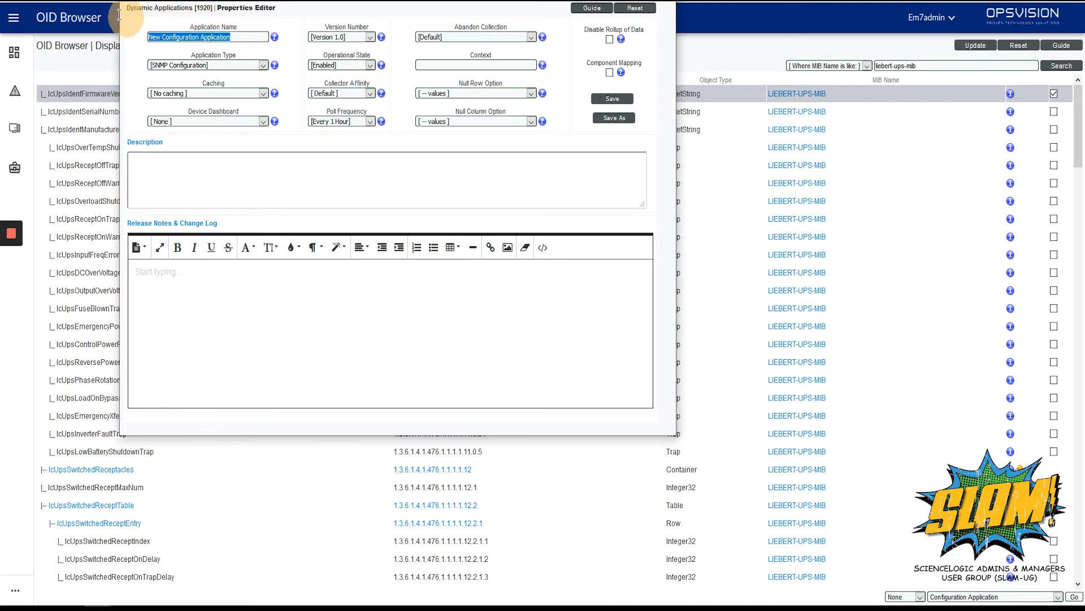
{"action": "type", "text": "Liebert:"}
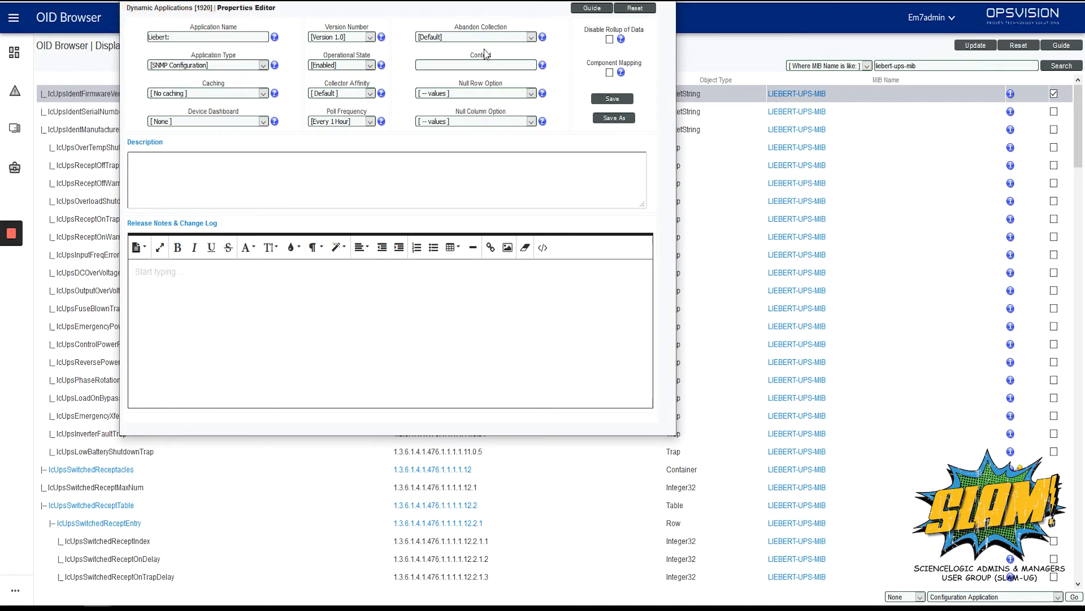
{"action": "key", "text": "BackSpace"}
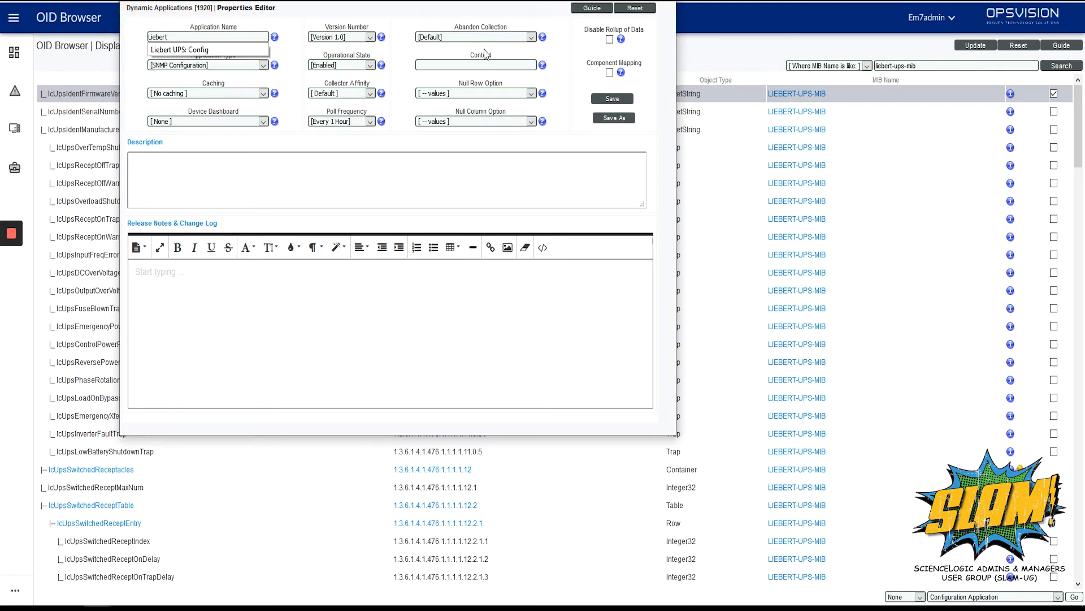
{"action": "type", "text": ": UPS Config"}
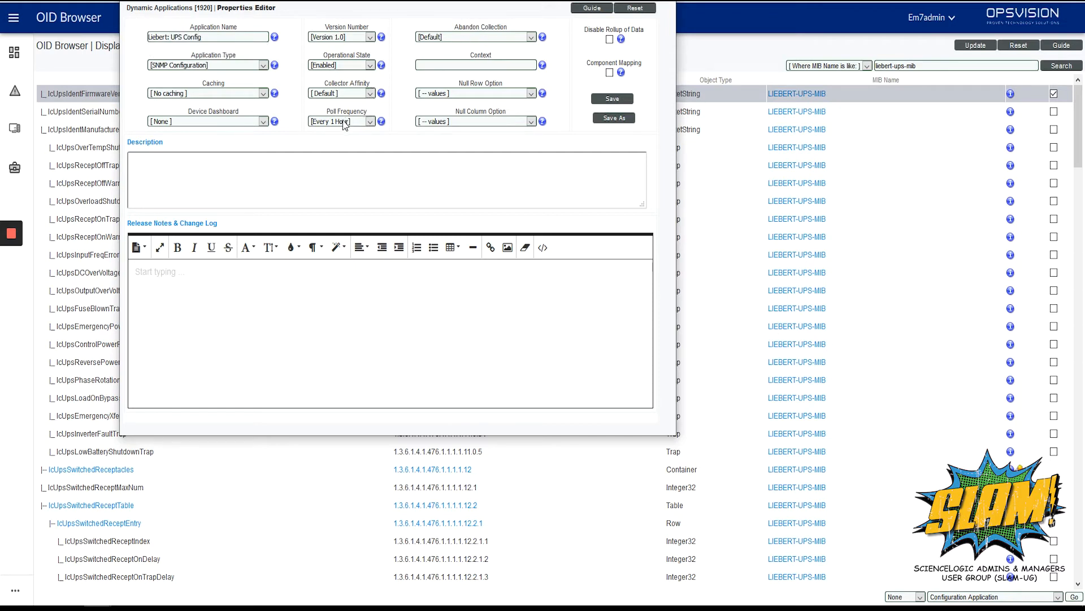
{"action": "left_click", "coordinate": [624, 102]}
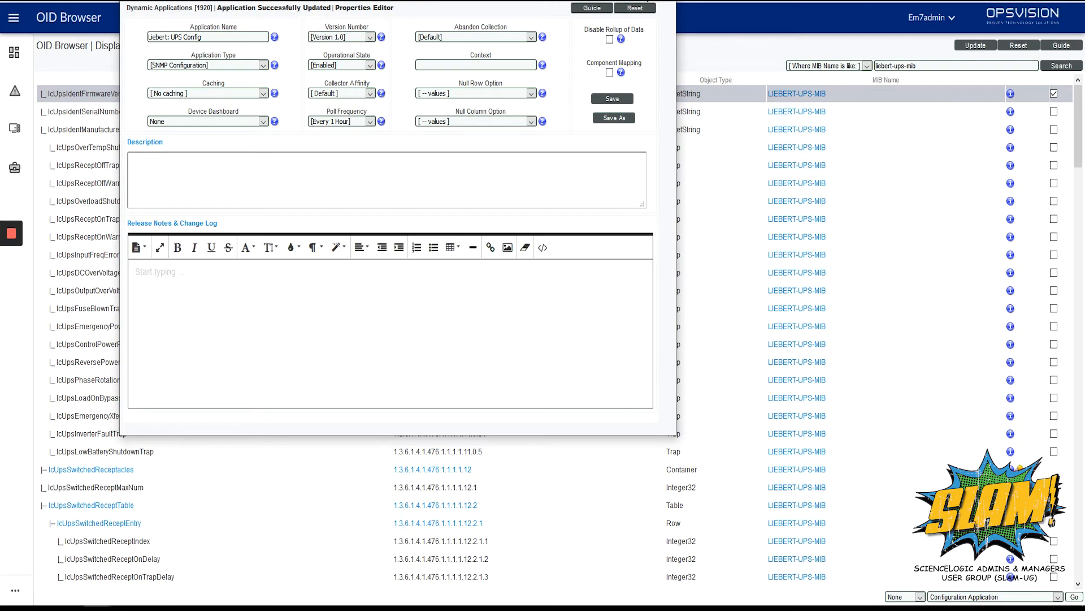
Step: Close the dynamic application's window and reload the OID Browser to clear its search
{"action": "key", "text": "ctrl+w"}
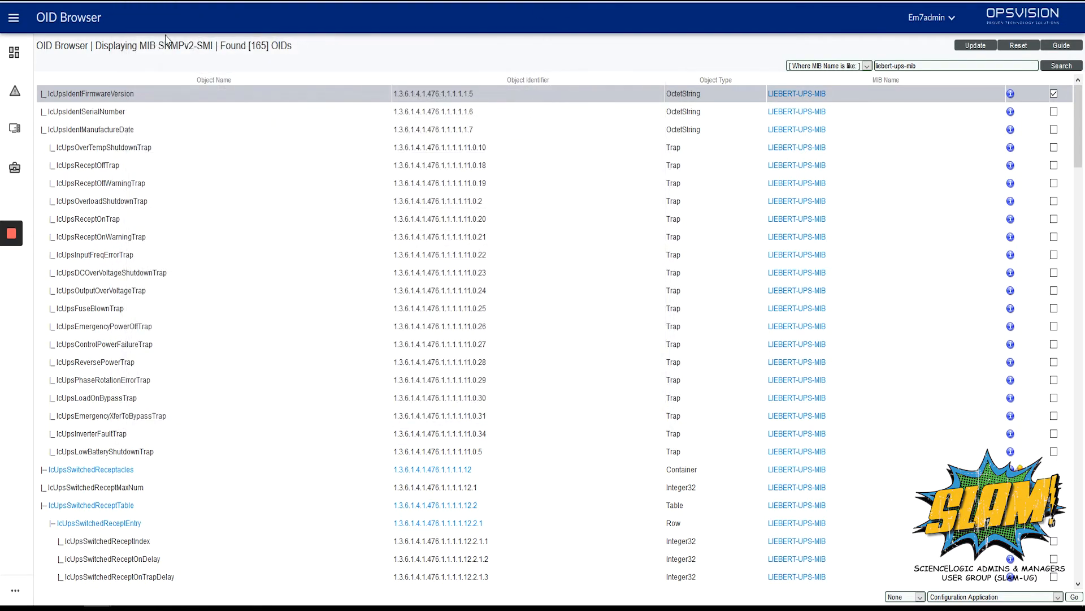
{"action": "left_click", "coordinate": [52, 1]}
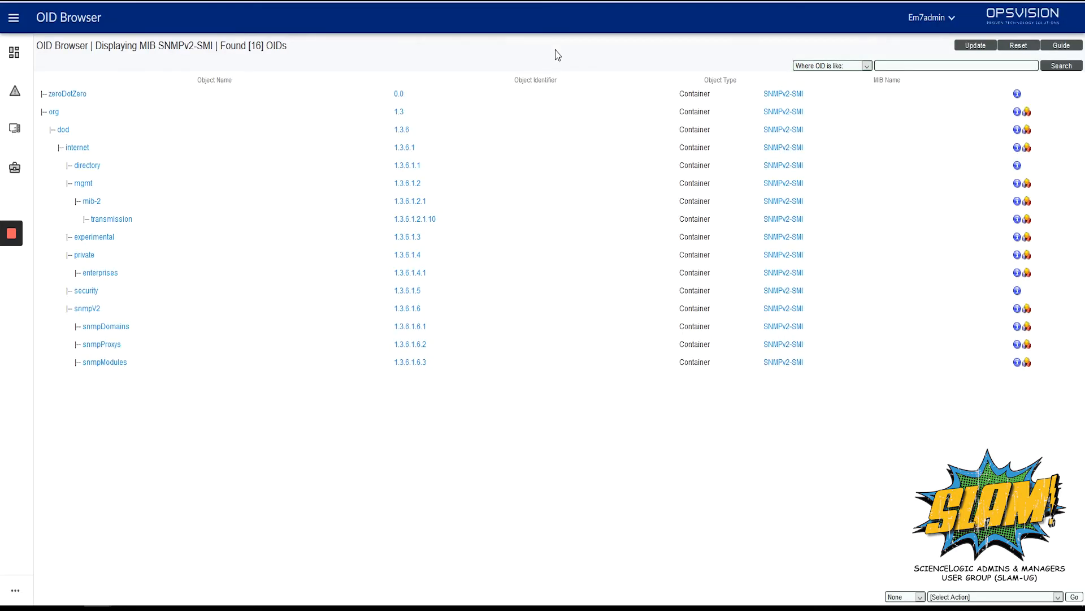
Step: Search the OID Browser for OIDs whose MIB name is like "liebert-ups-mib"
{"action": "left_click", "coordinate": [867, 66]}
{"action": "left_click", "coordinate": [846, 112]}
{"action": "left_click", "coordinate": [885, 65]}
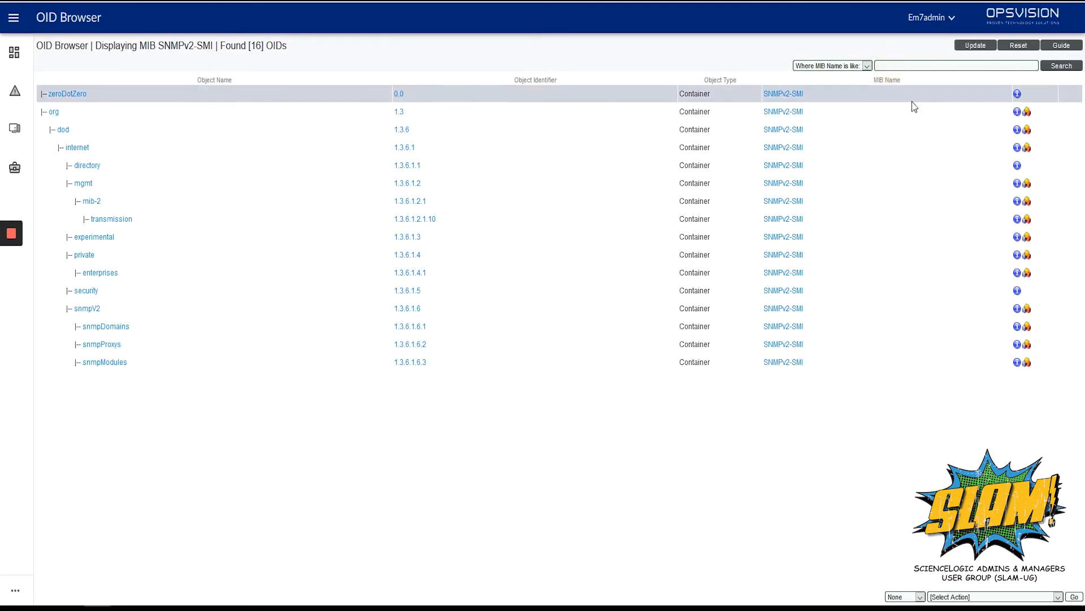
{"action": "type", "text": "liebert"}
{"action": "left_click", "coordinate": [961, 79]}
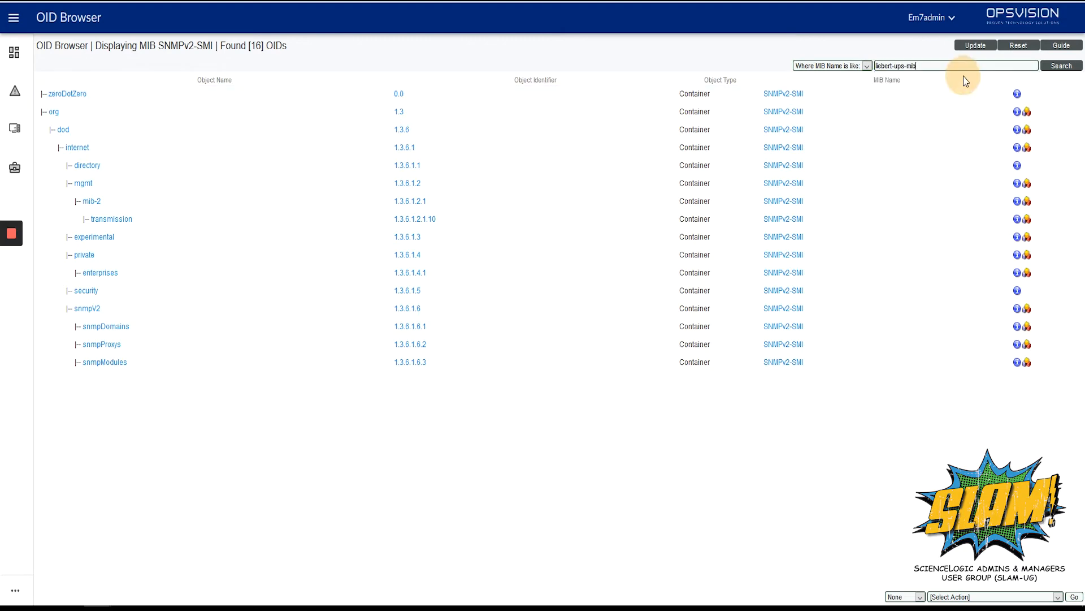
{"action": "left_click", "coordinate": [1051, 67]}
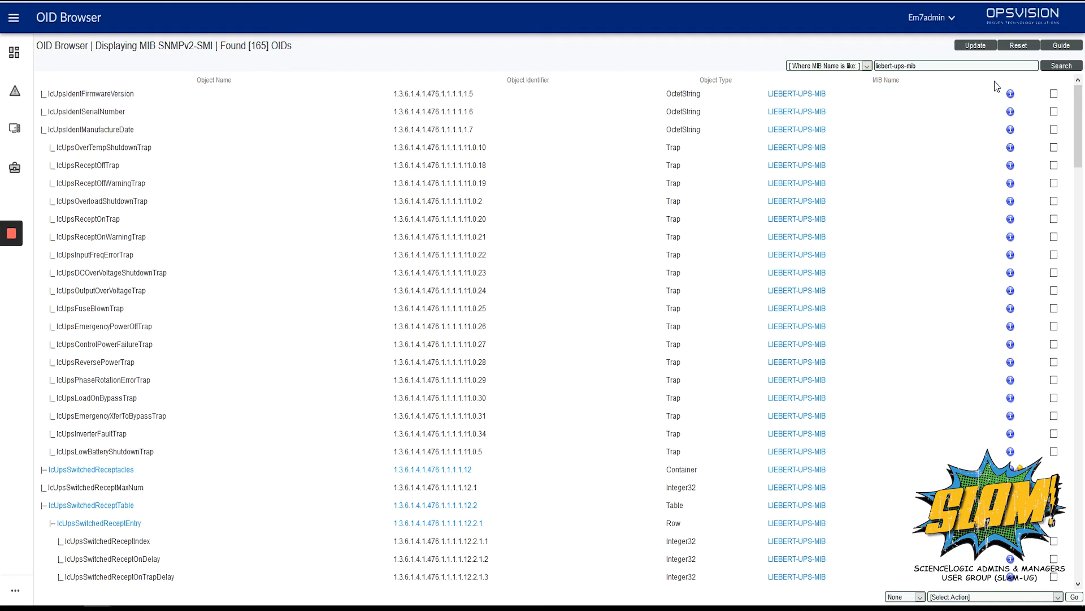
Step: Add the lcUpsIdentSerialNumber and lcUpsIdentManufactureDate OIDs to the existing "Liebert: UPS Config" configuration application and confirm the addition
{"action": "left_click", "coordinate": [1054, 111]}
{"action": "left_click", "coordinate": [1054, 129]}
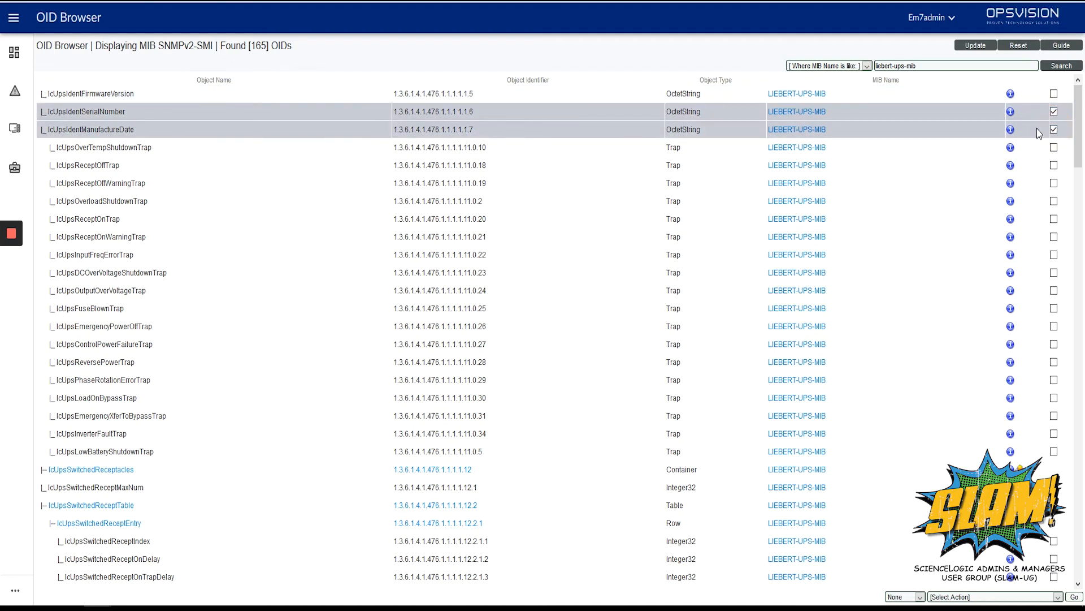
{"action": "left_click", "coordinate": [995, 598]}
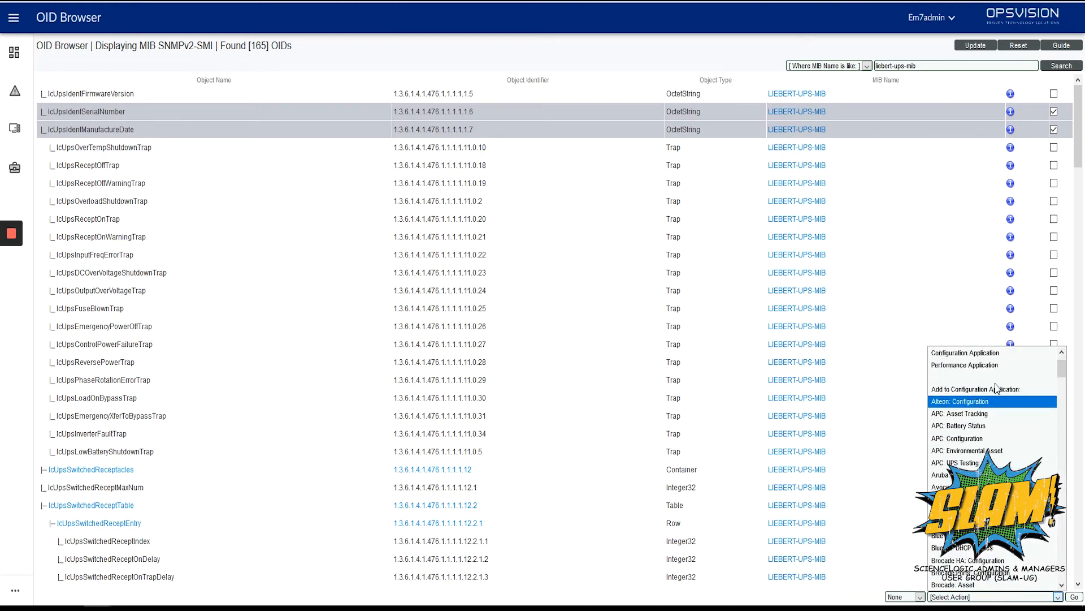
{"action": "scroll", "coordinate": [1008, 396], "scroll_direction": "down", "scroll_amount": 10}
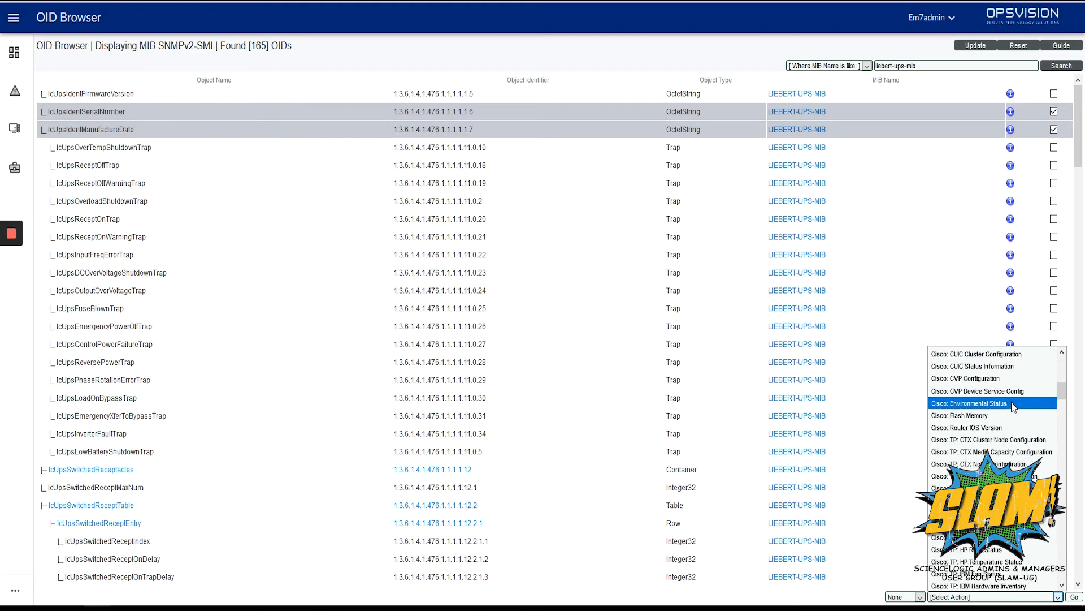
{"action": "scroll", "coordinate": [1014, 406], "scroll_direction": "down", "scroll_amount": 15}
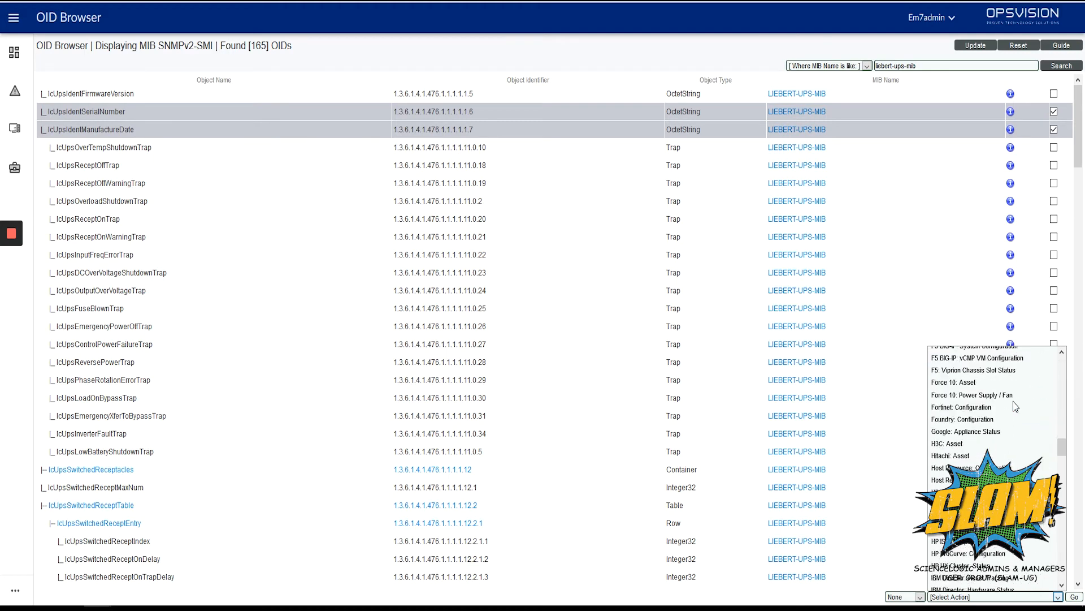
{"action": "scroll", "coordinate": [1015, 406], "scroll_direction": "down", "scroll_amount": 3}
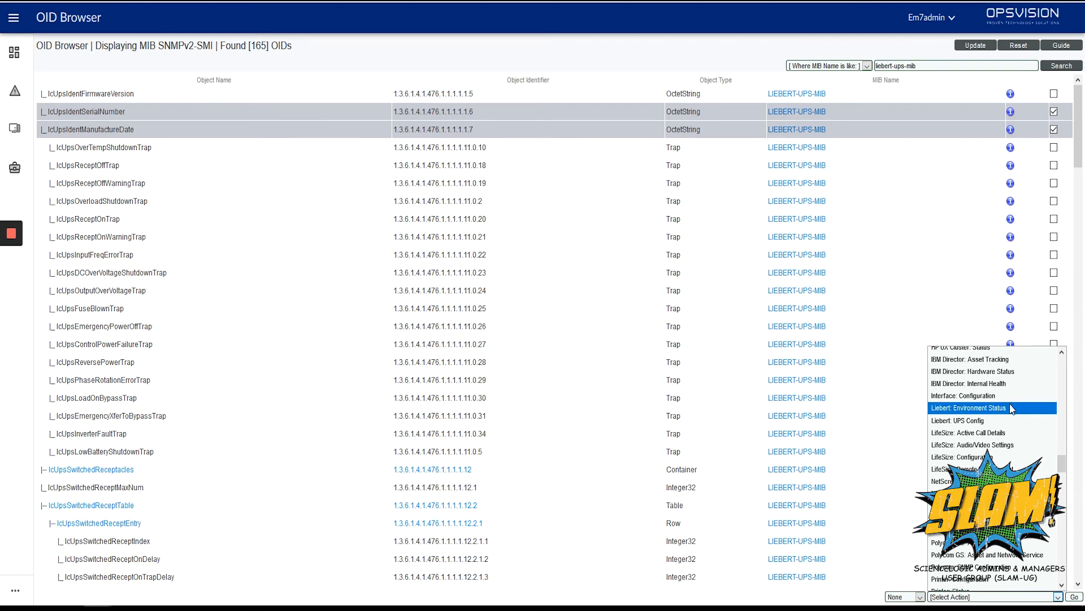
{"action": "left_click", "coordinate": [1006, 420]}
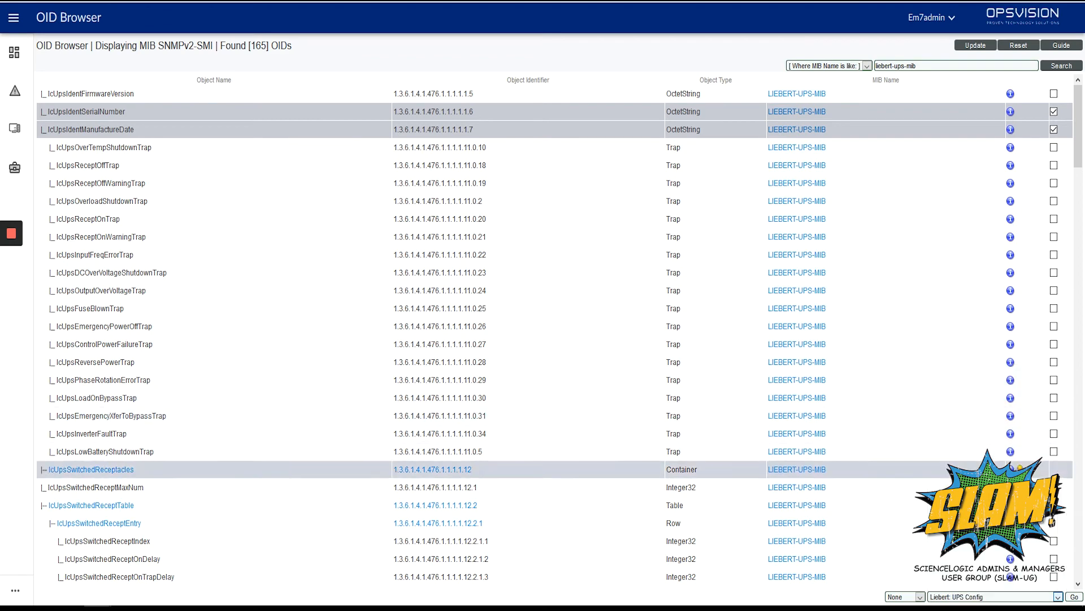
{"action": "left_click", "coordinate": [1074, 596]}
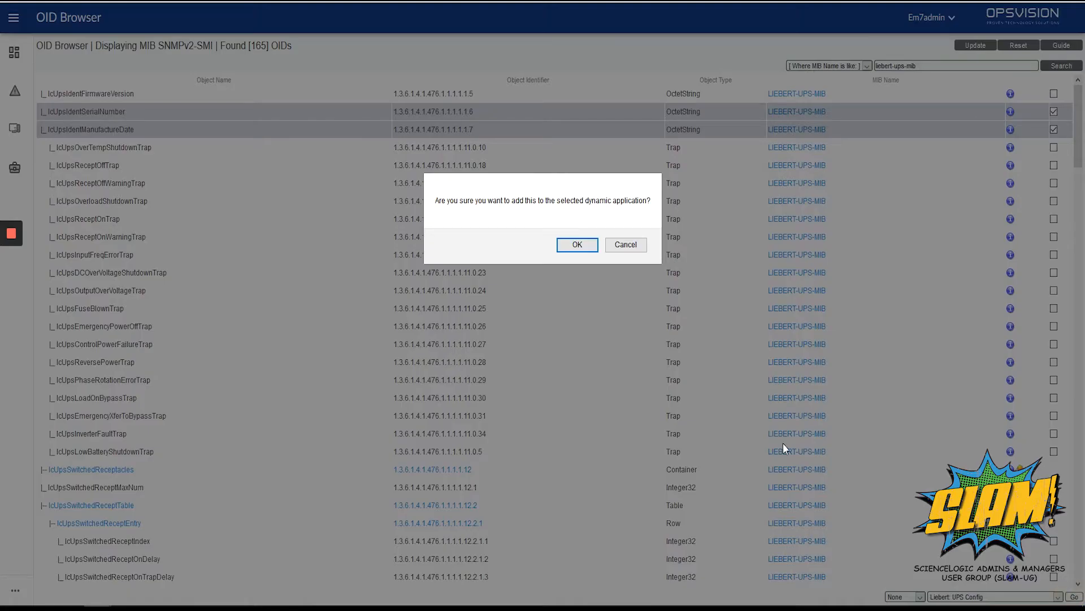
{"action": "left_click", "coordinate": [576, 247]}
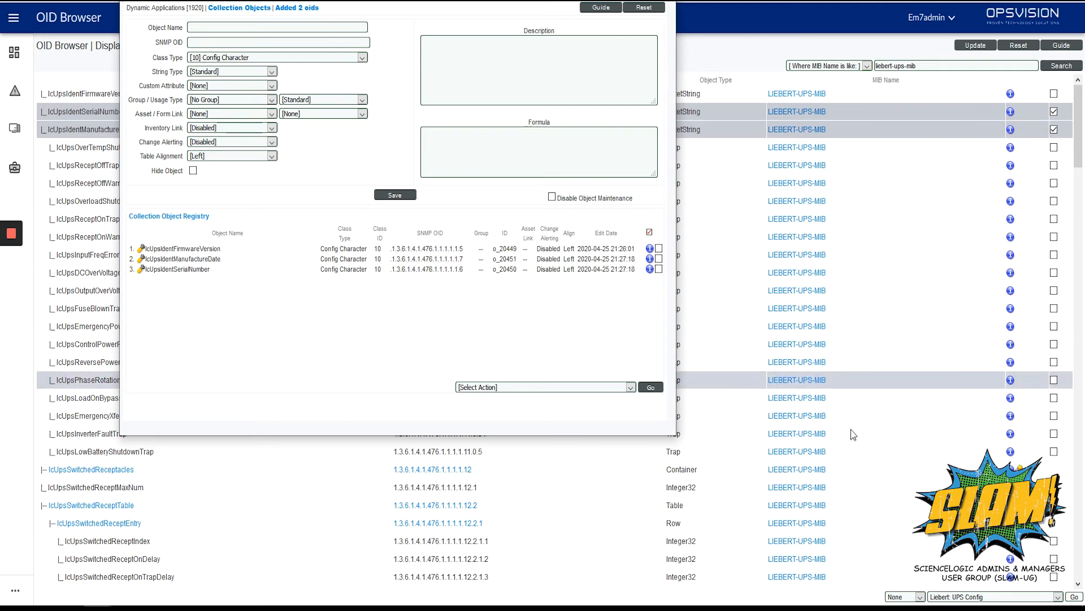
Step: Open the group choices for assigning the selected OIDs to a collection group
{"action": "left_click", "coordinate": [898, 596]}
{"action": "left_click", "coordinate": [899, 597]}
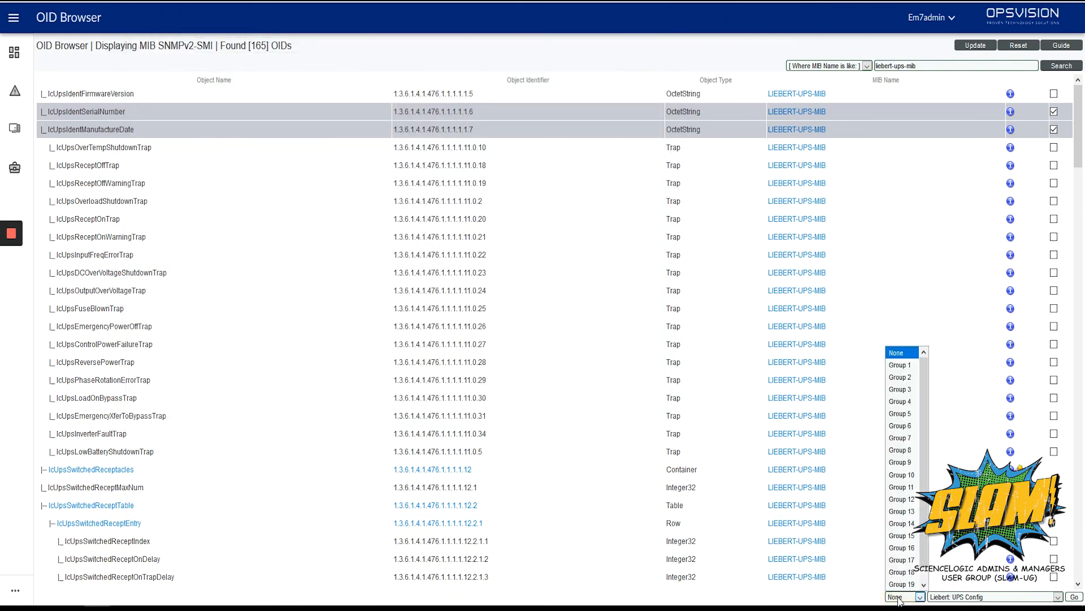